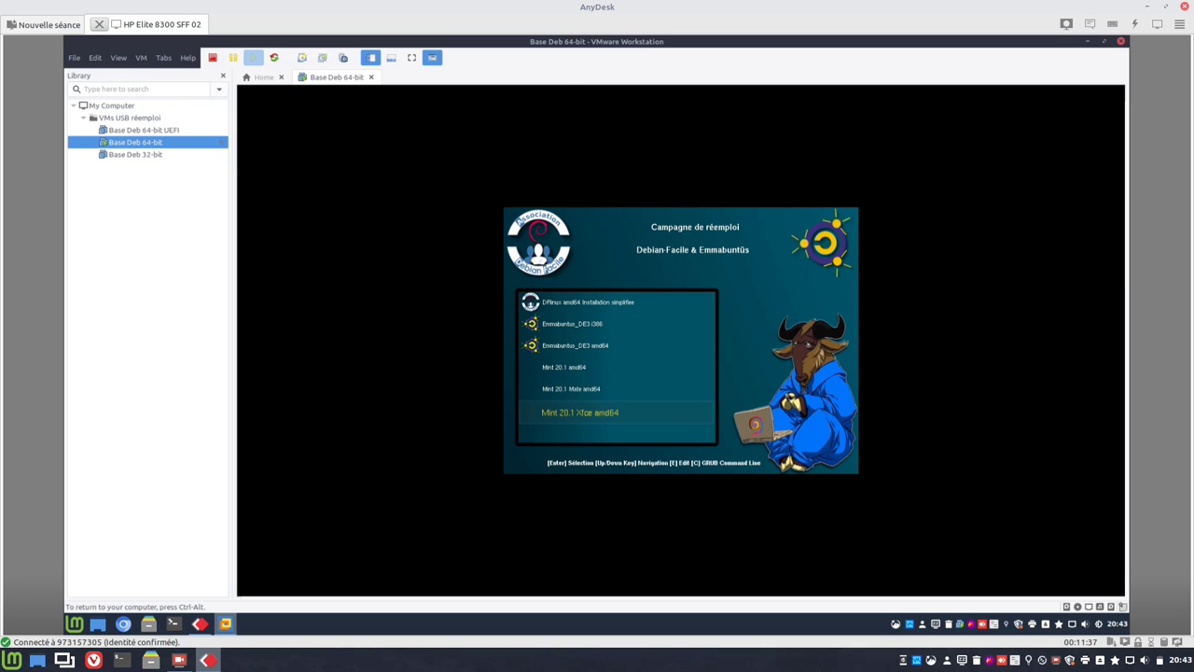
- Look through the boot menu entries, from the Clonezilla and DFlinux ones to the Emmabuntus, Mint, Grub4Dos and Syslinux ones
key(Down)
key(Down)
key(Down)
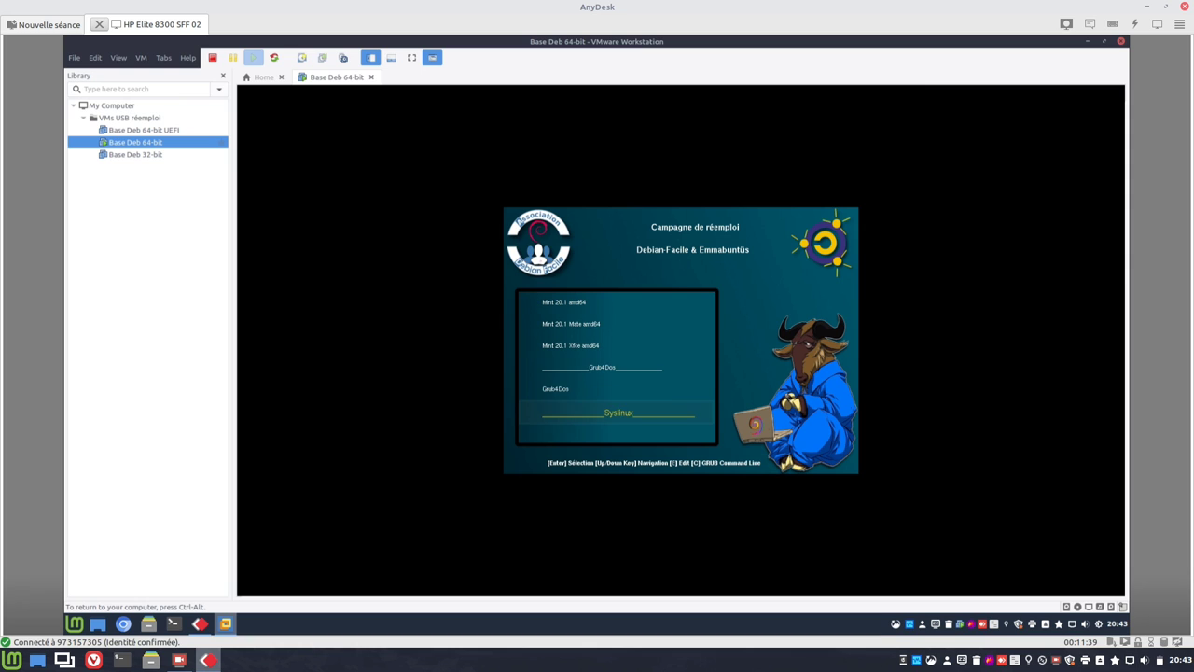
key(Up)
key(Up)
key(Up)
key(Up)
key(Up)
key(Up)
key(Up)
key(Up)
key(Up)
key(Up)
key(Up)
key(Up)
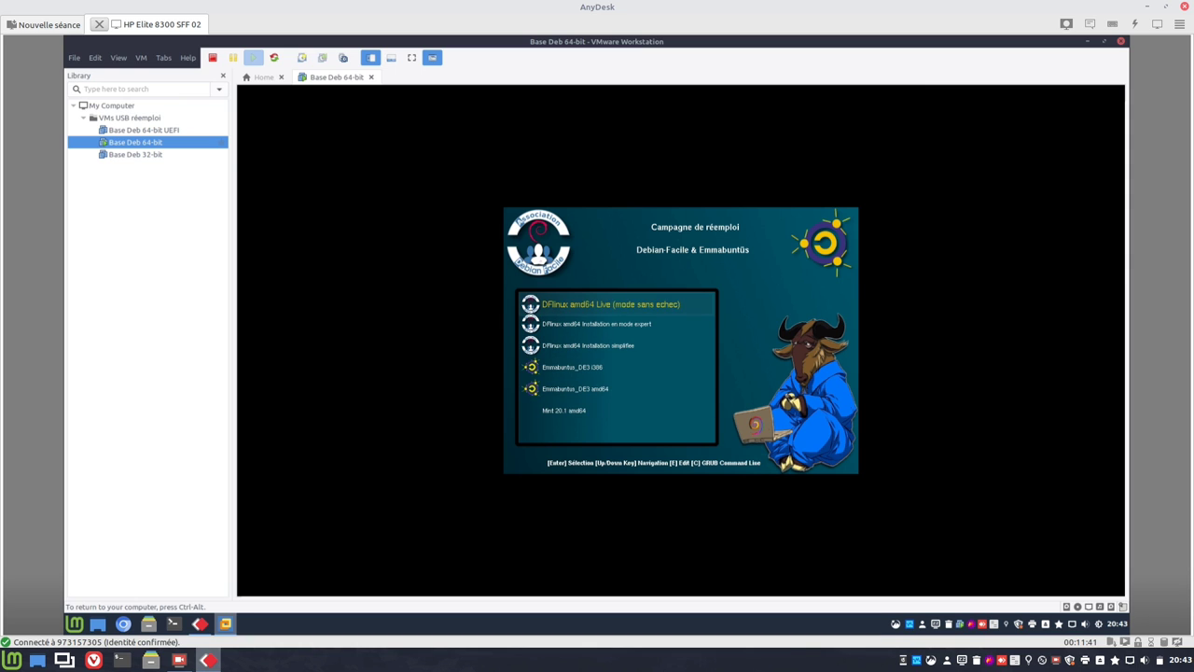
key(Up)
key(Up)
key(Up)
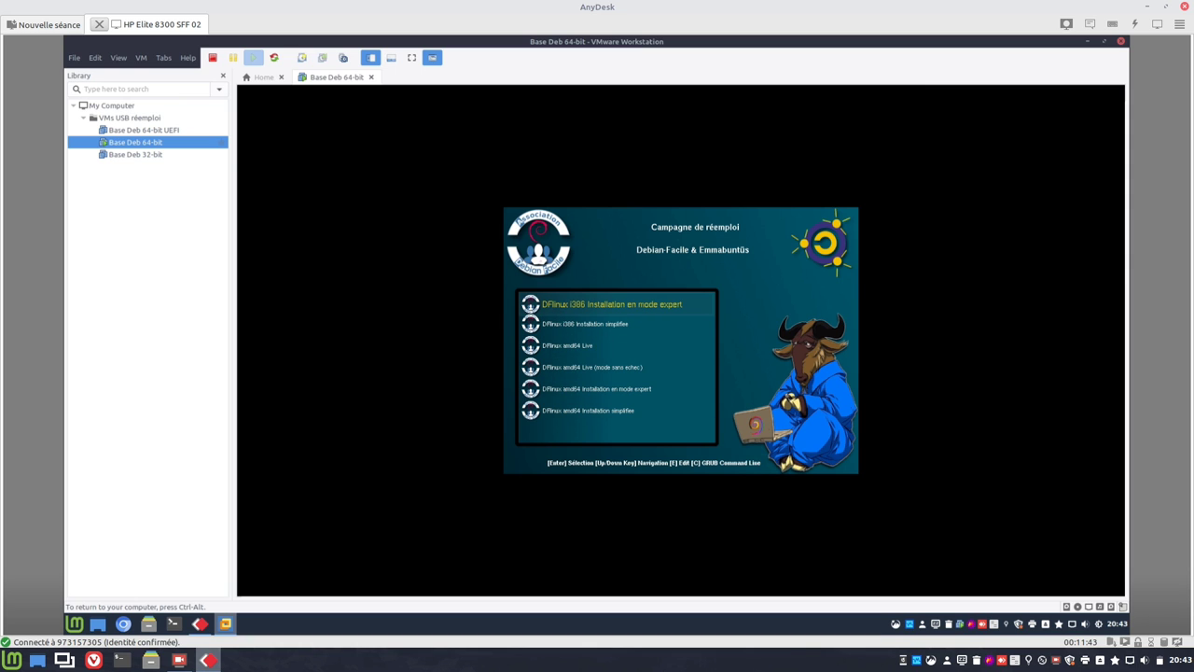
key(Up)
key(Up)
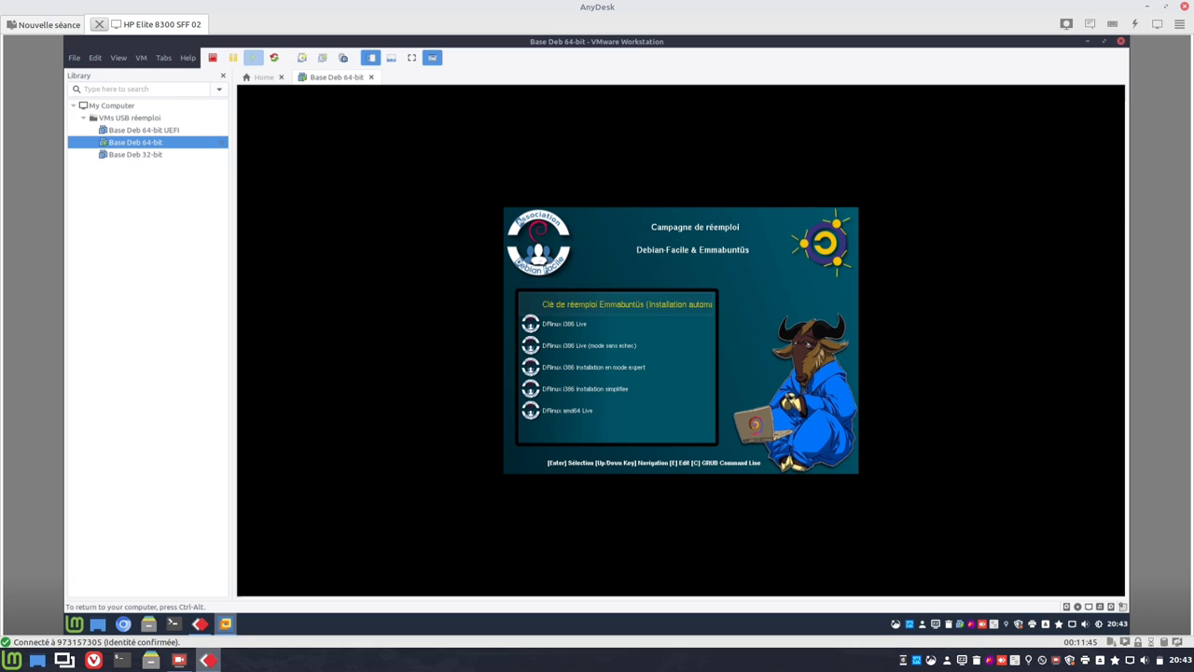
key(Down)
key(Down)
key(Down)
key(Down)
key(Down)
key(Down)
key(Down)
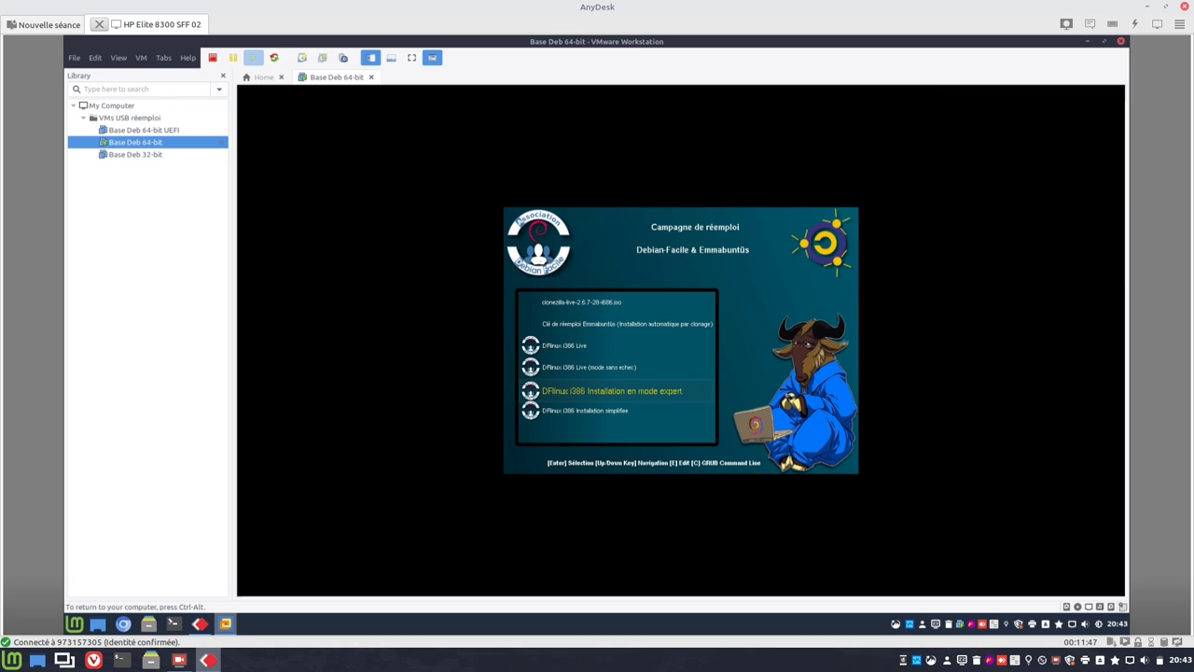
key(Down)
key(Down)
key(Down)
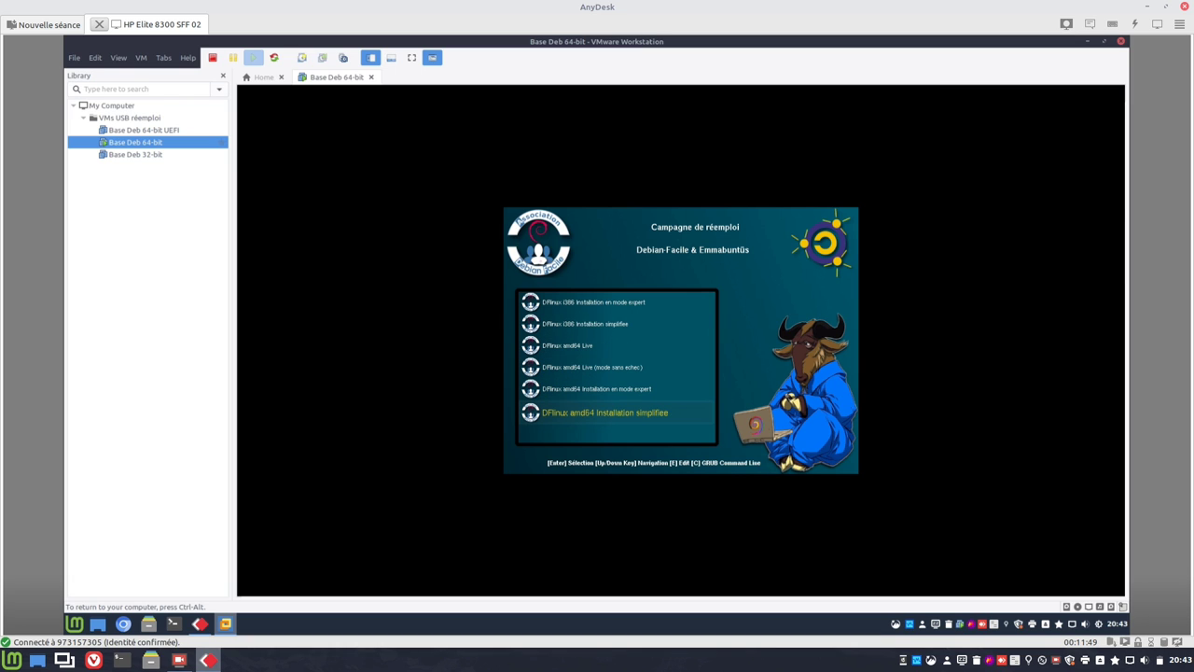
key(Down)
key(Down)
key(Down)
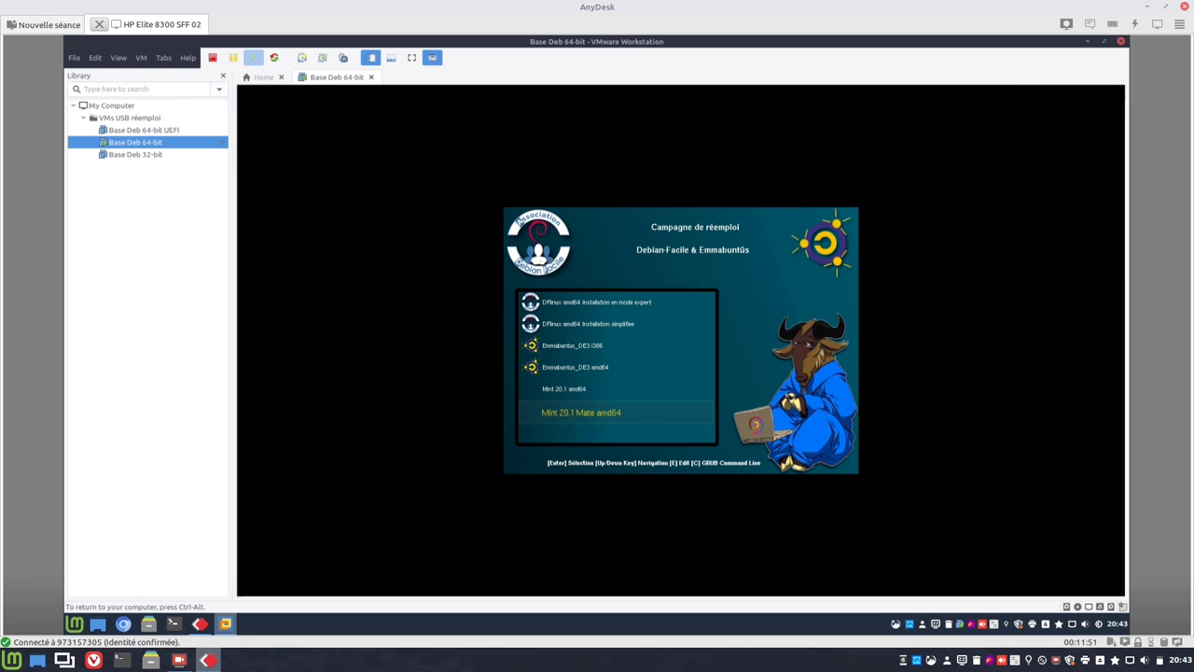
- Boot the virtual machine with the "DFlinux amd64 Live" entry of the boot menu
key(Up)
key(Up)
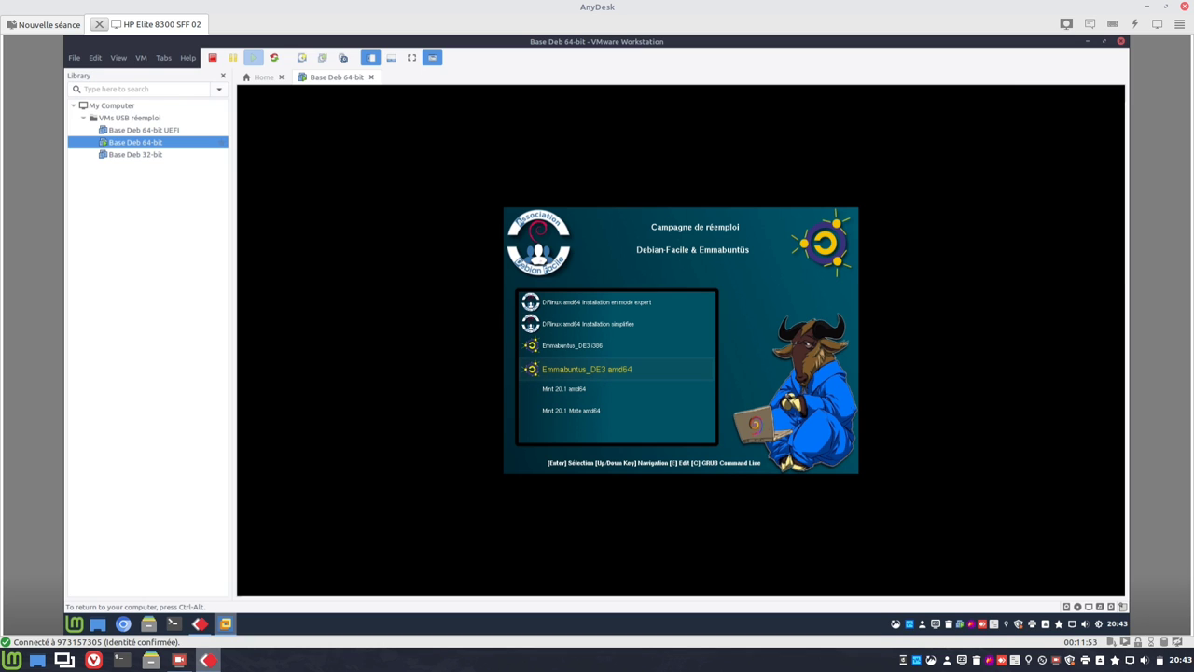
key(Up)
key(Up)
key(Up)
key(Up)
key(Up)
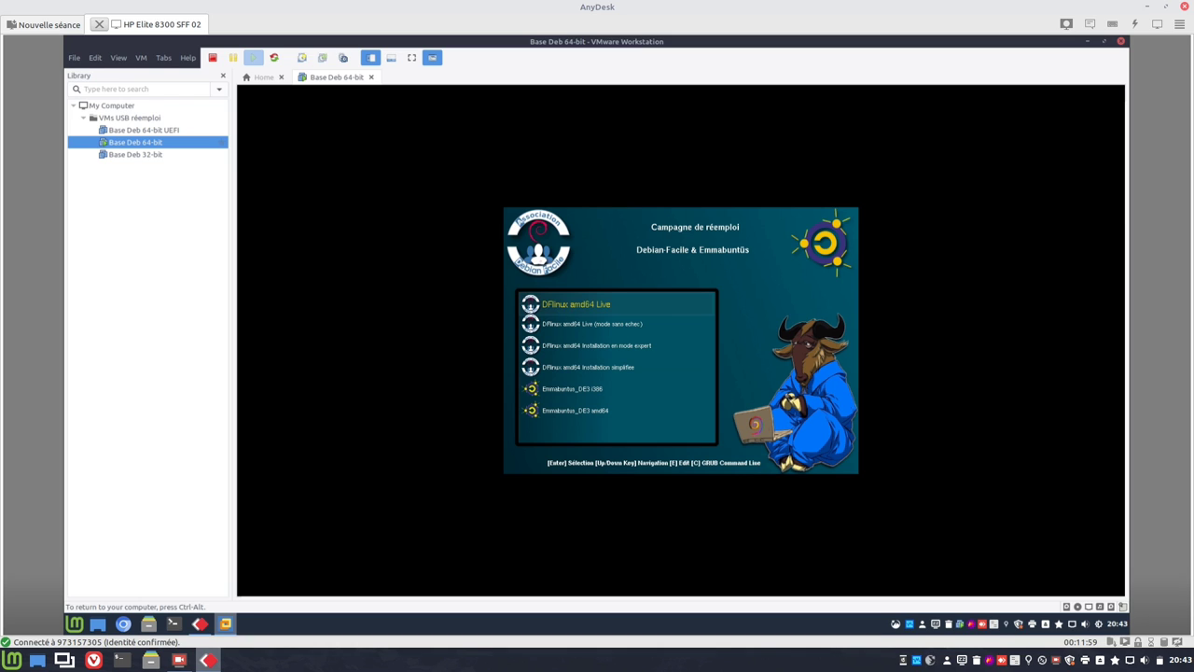
key(Return)
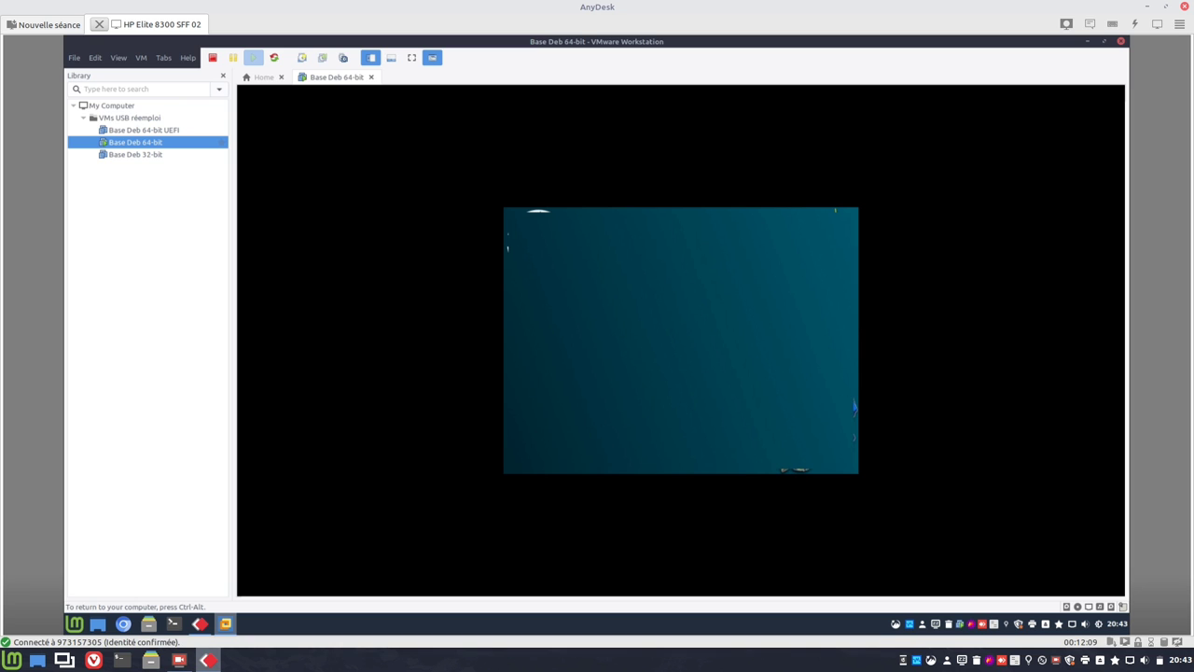
- Show the AnyDesk remote session in full screen and return to the VMware Workstation window on workspace 1
key(ctrl+alt)
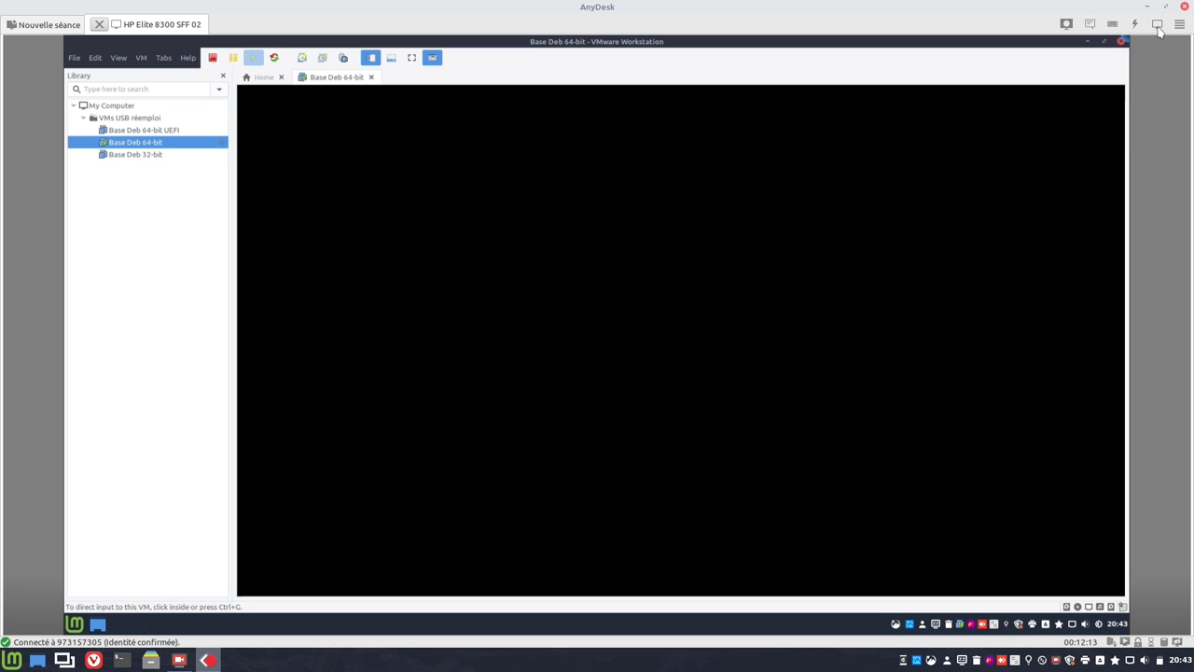
key(ctrl+alt+Up)
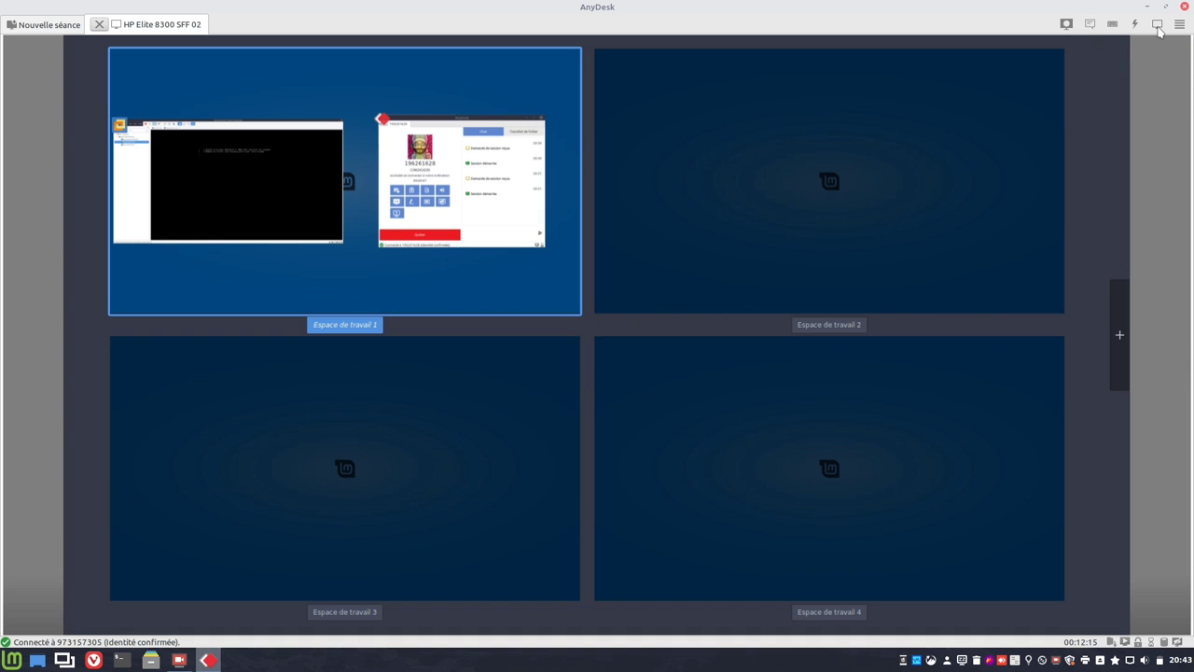
click(1158, 25)
click(1148, 43)
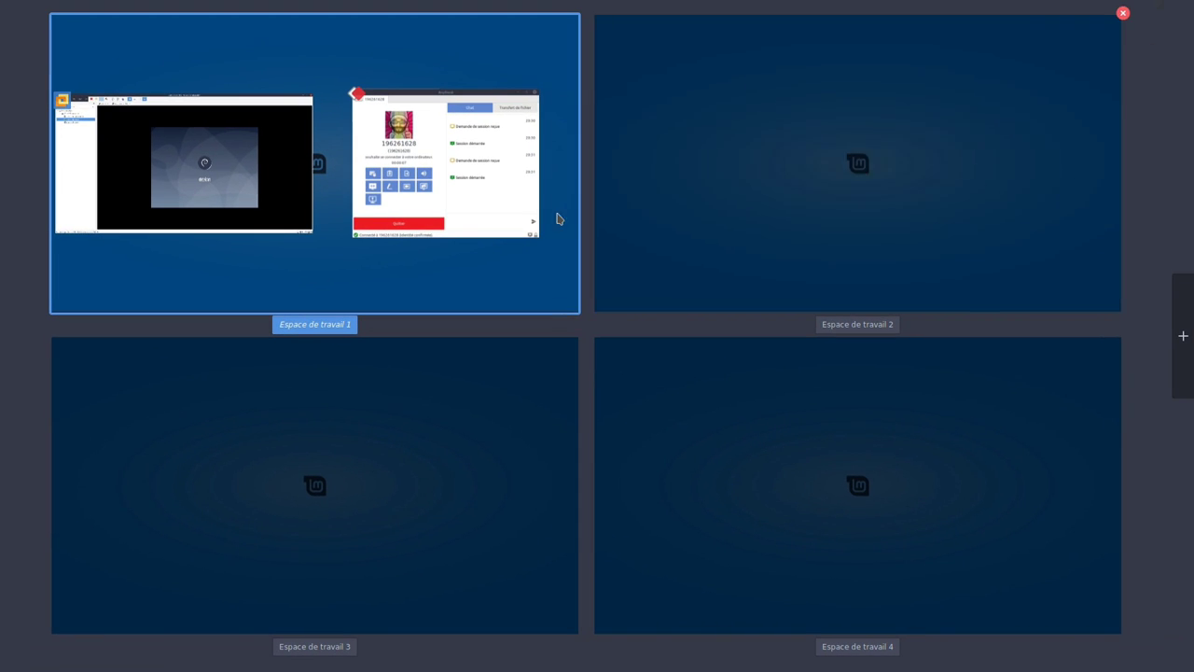
click(255, 198)
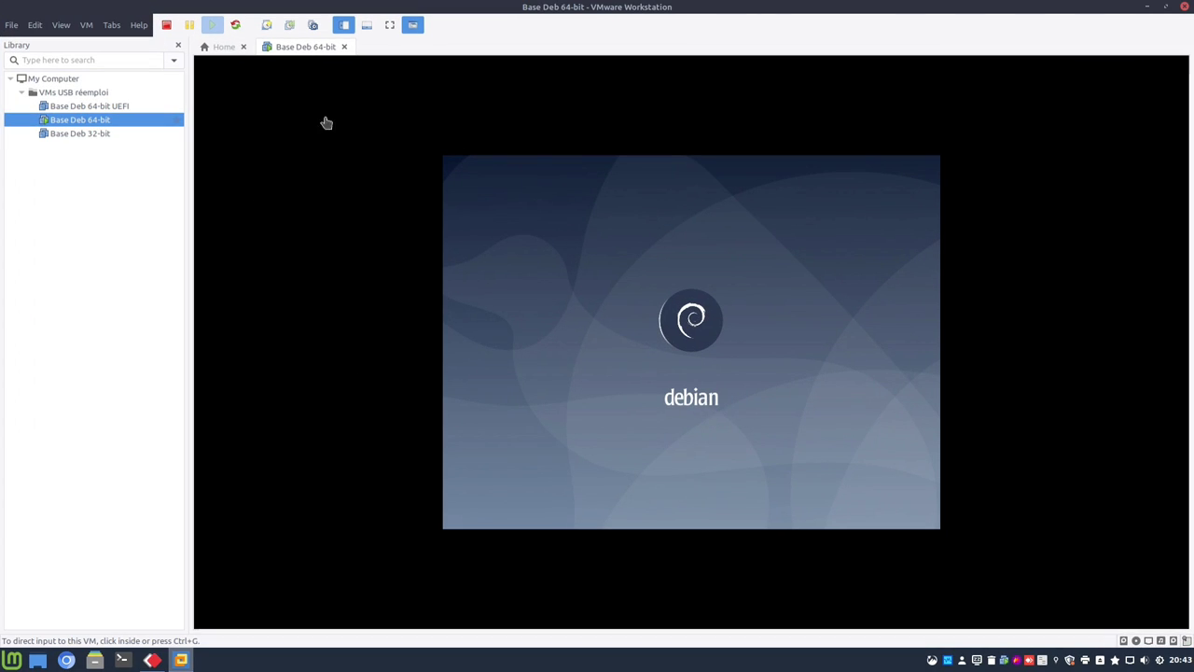
- Hide the VMware library sidebar and close the "Bienvenue sur Debian" window in the live system
click(342, 26)
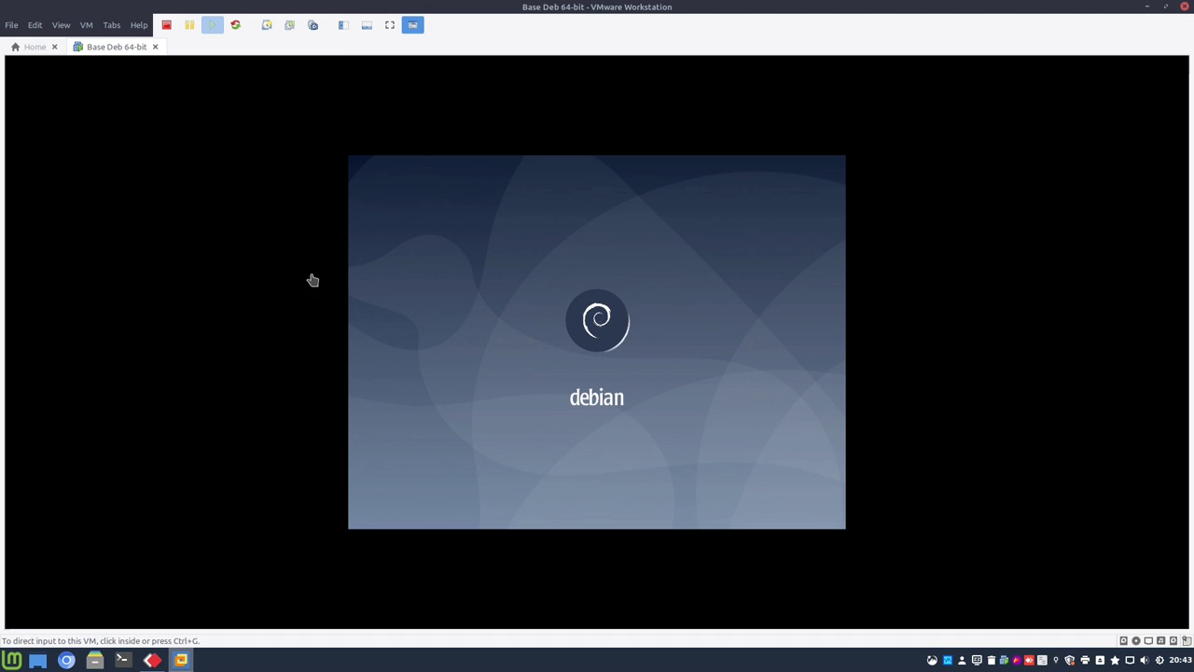
click(395, 337)
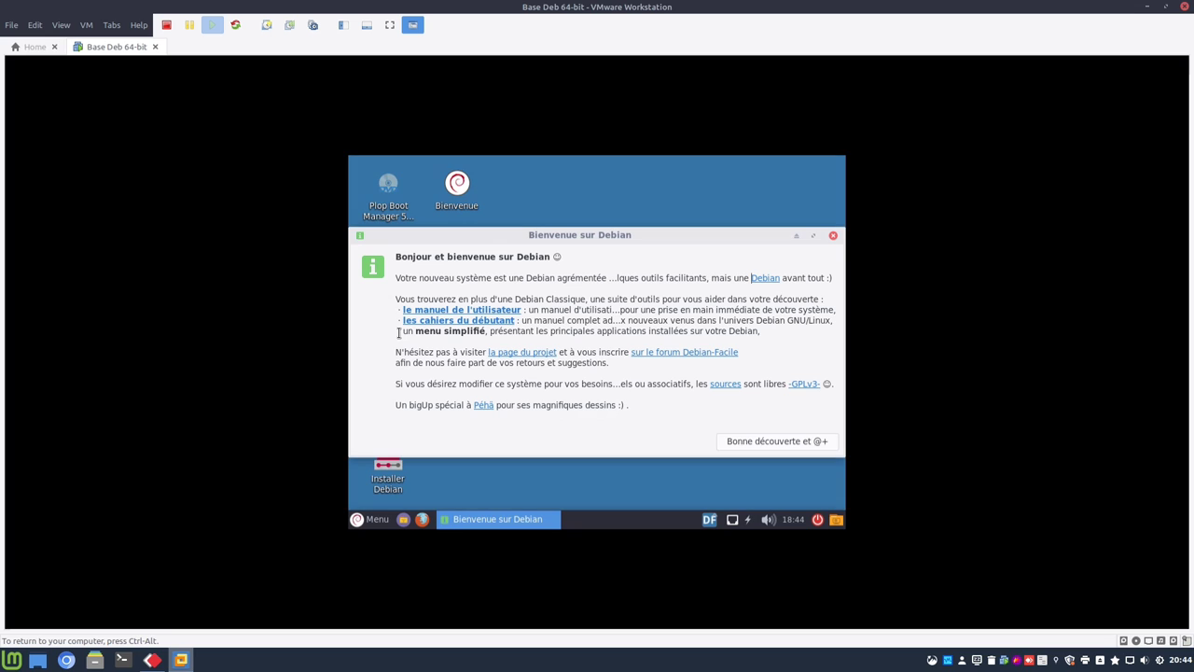
click(833, 235)
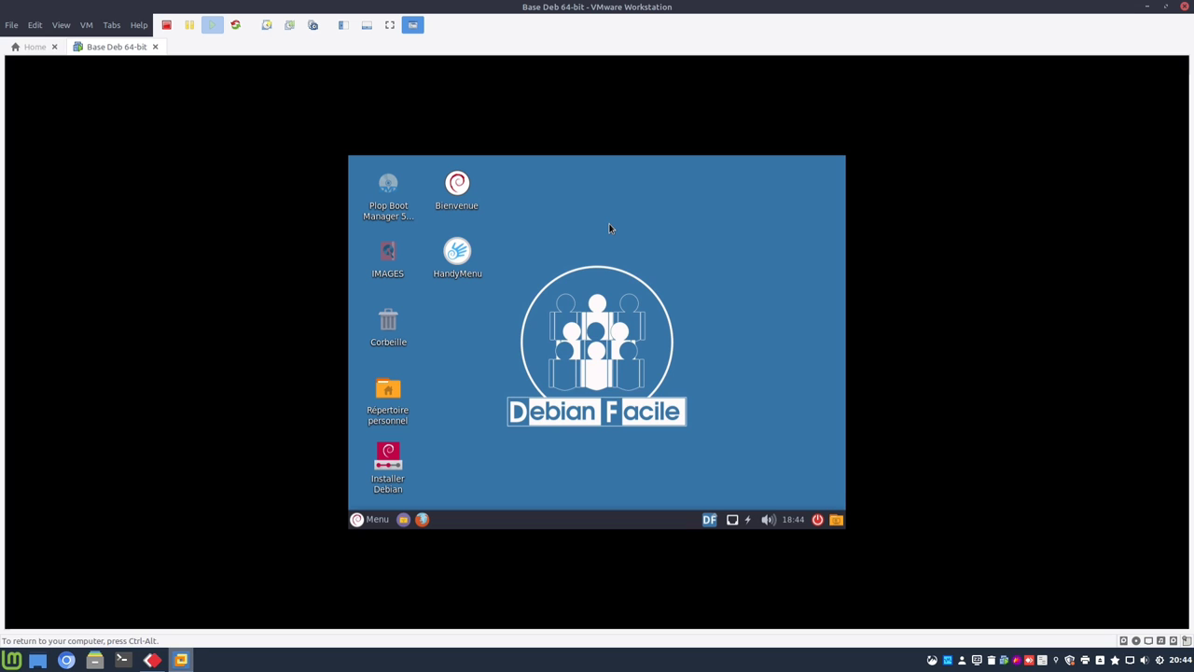
- Power the Base Deb 64-bit virtual machine off and on again, and boot it from USB
click(169, 26)
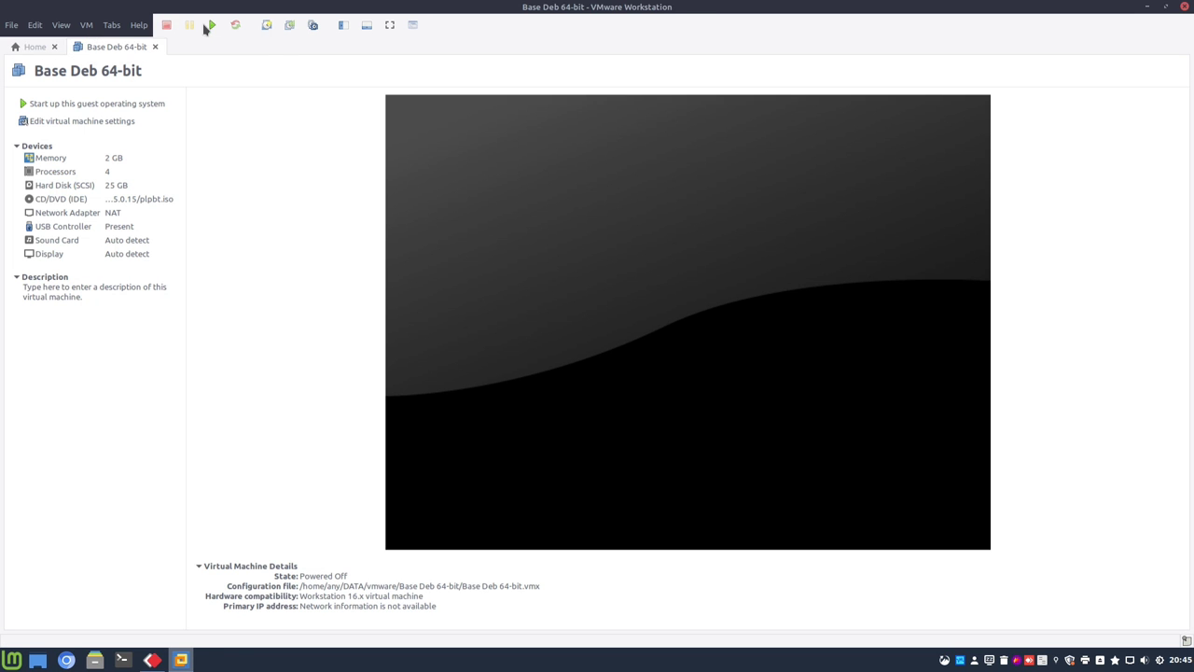
click(212, 27)
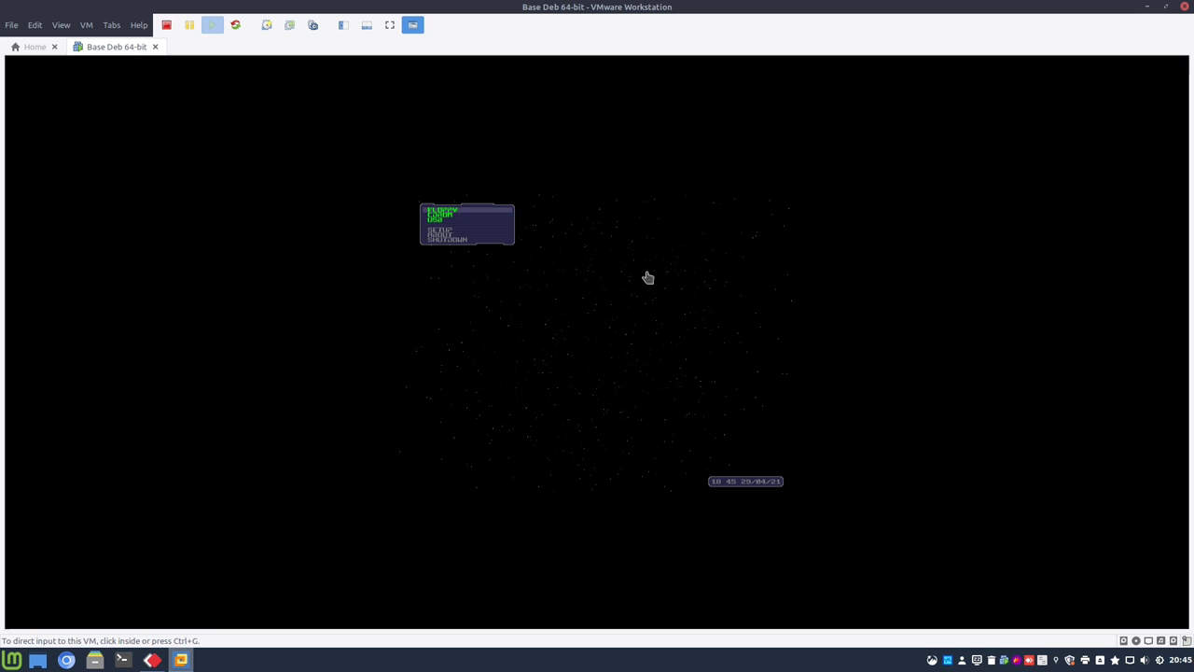
click(647, 277)
key(Down)
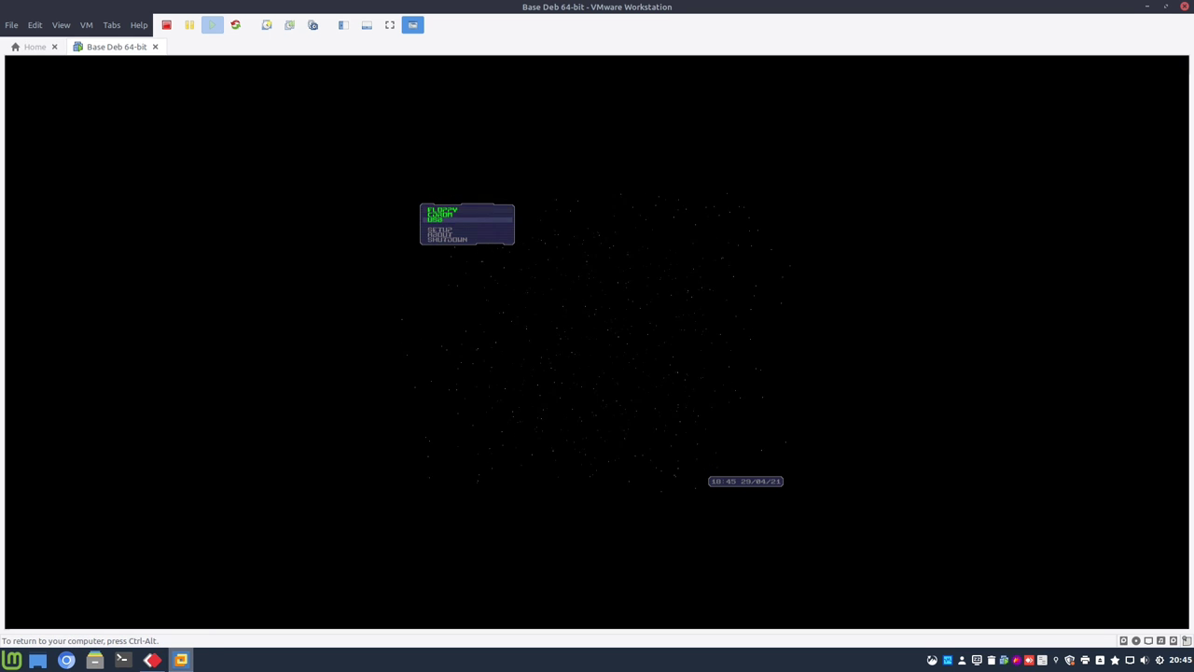
key(Return)
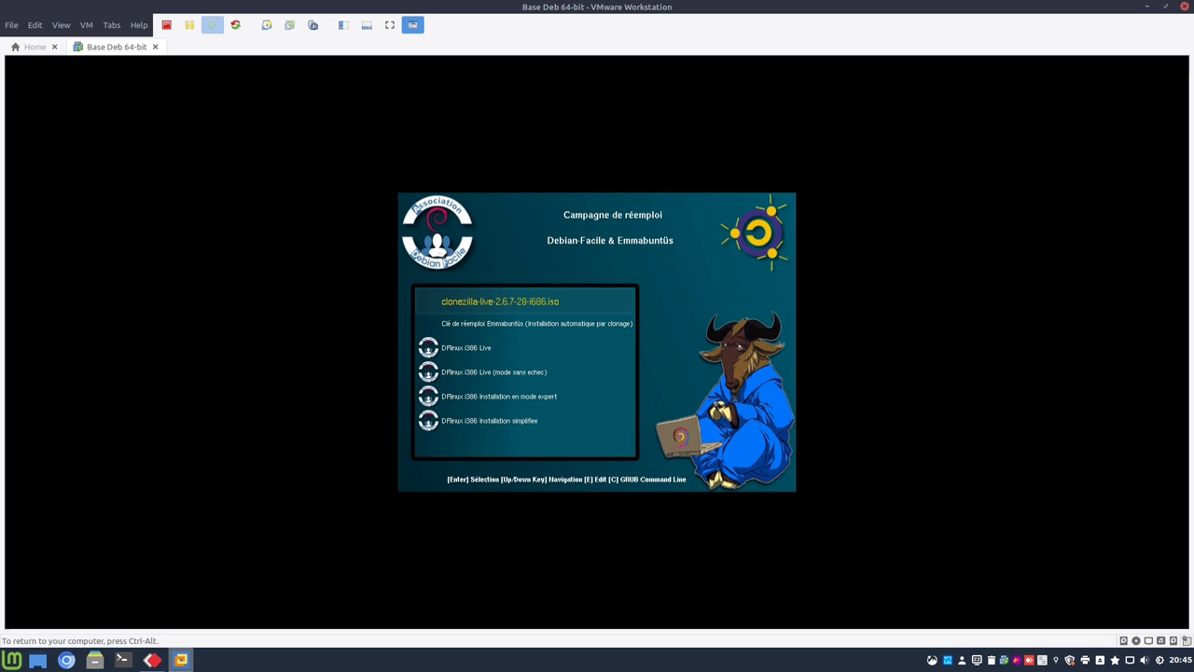
- Launch the boot entry "Clé de réemploi Emmabuntüs (Installation automatique par clonage)"
key(Down)
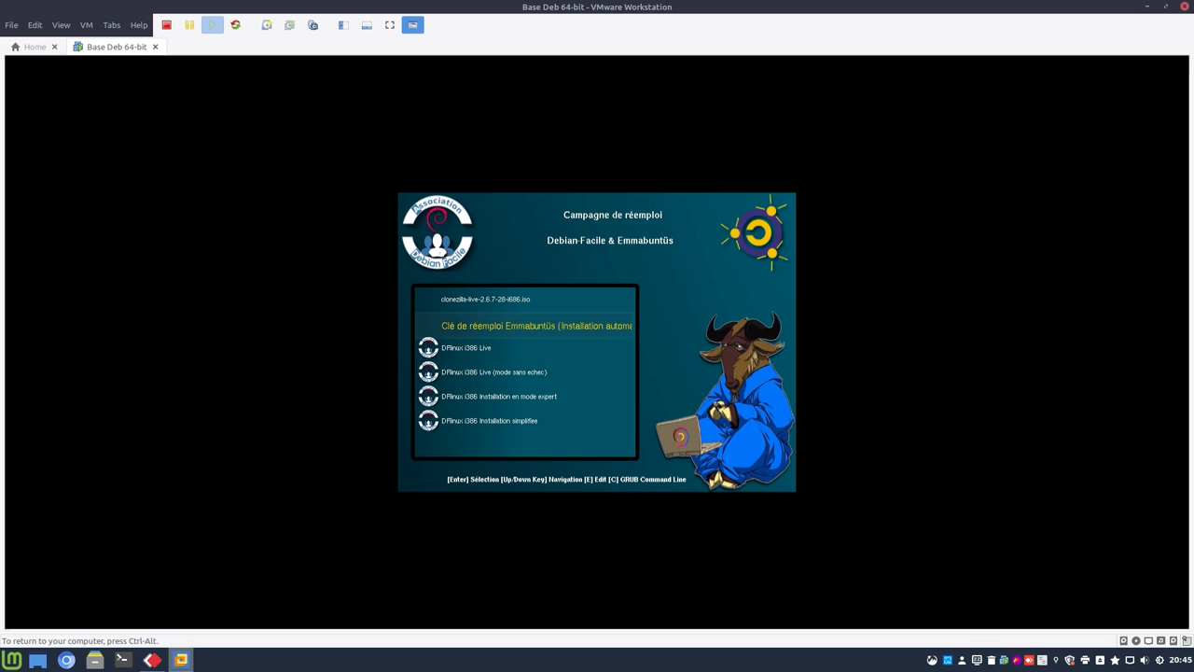
key(Return)
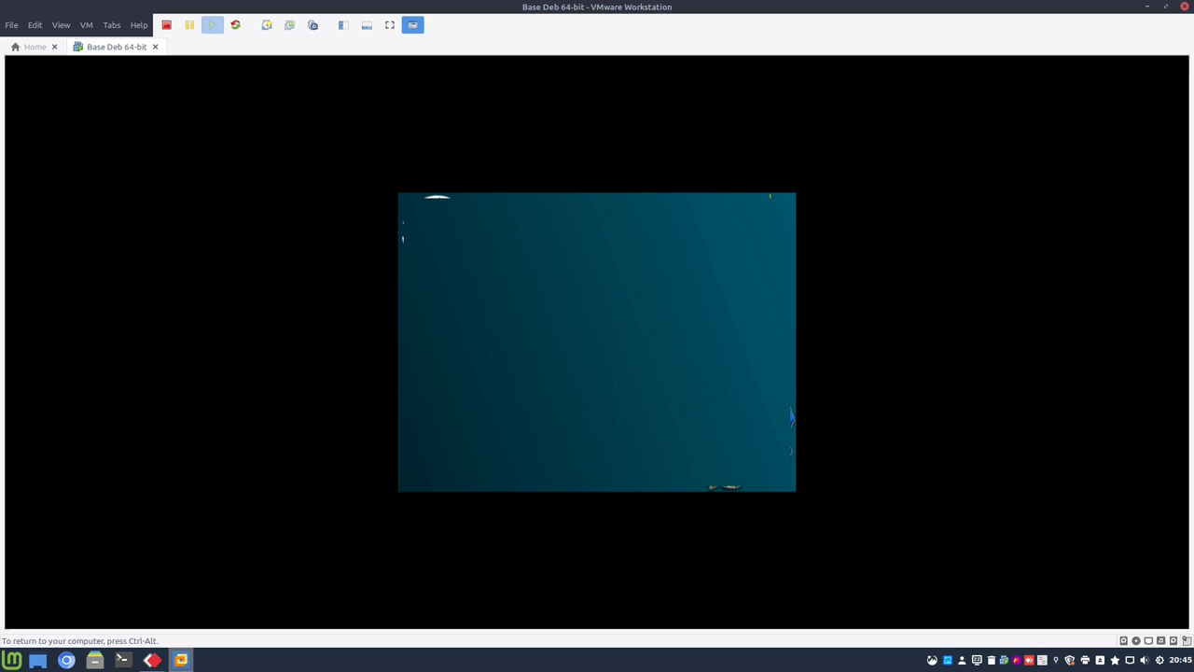